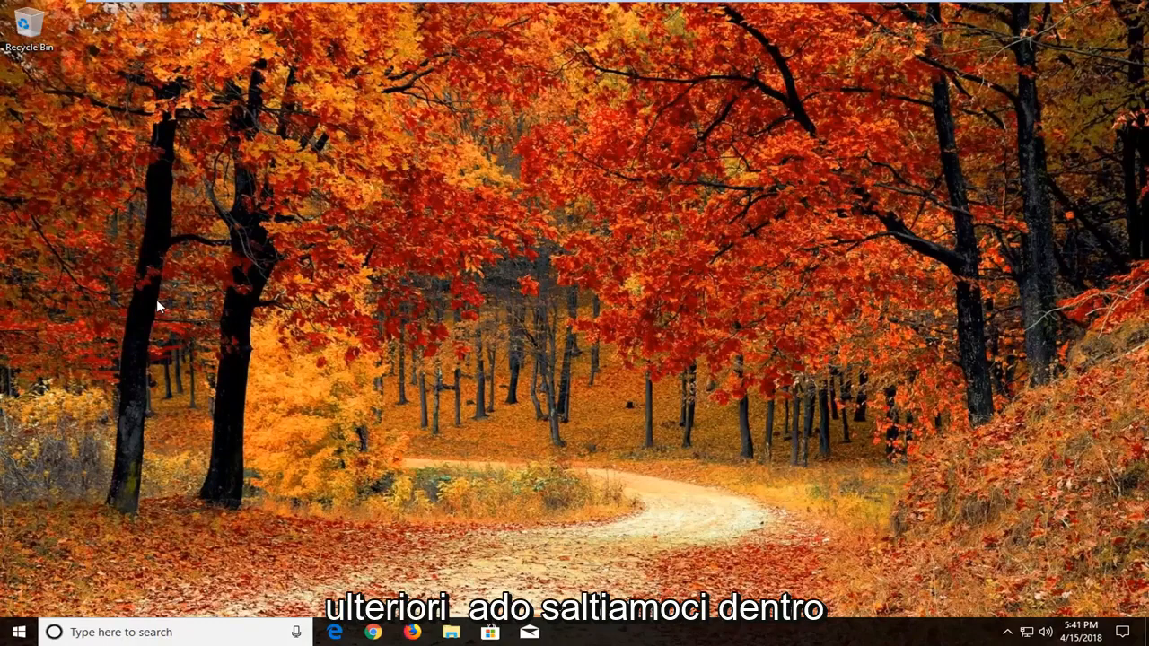
- Open the Start menu and search for 'reset'
click(9, 633)
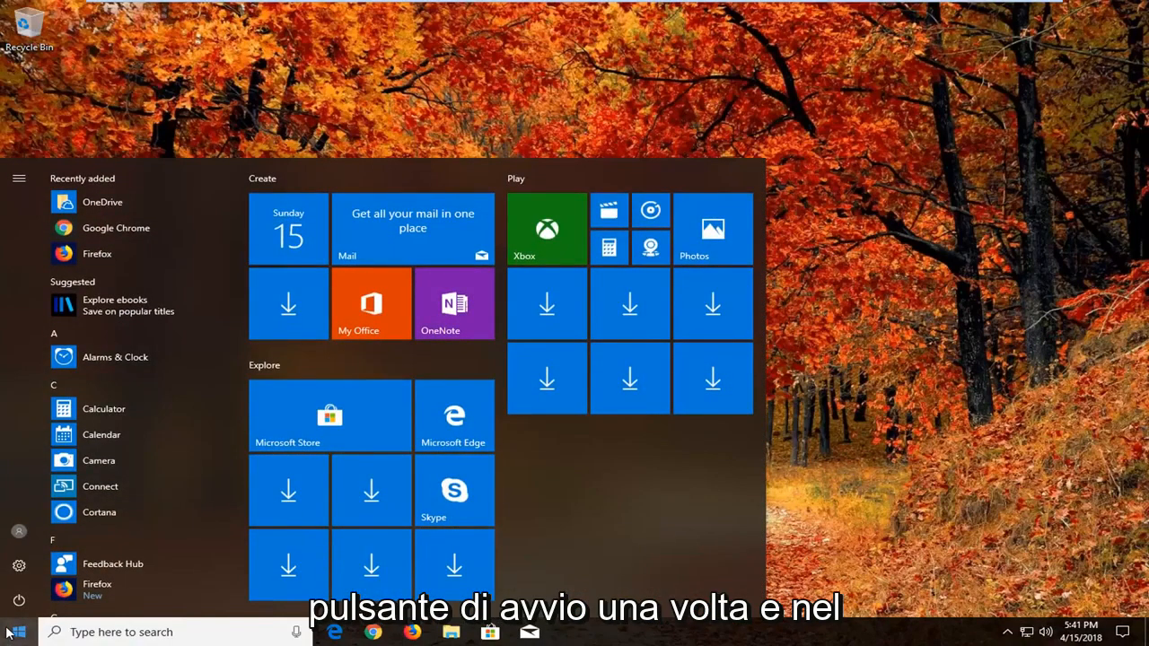
text(r)
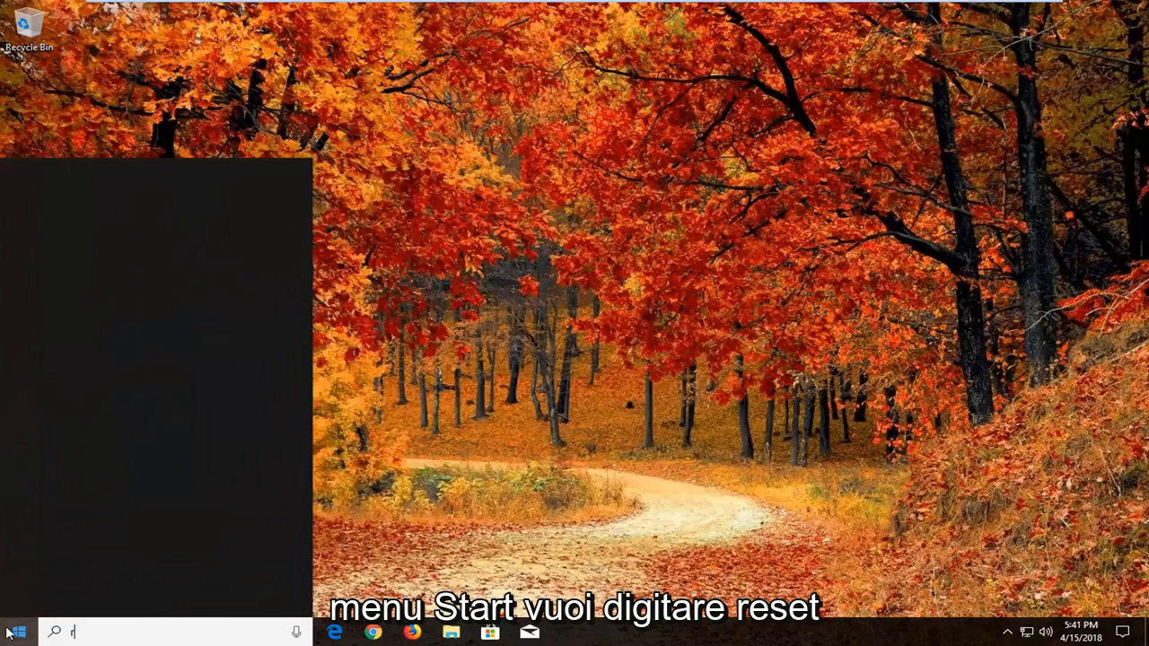
text(eset)
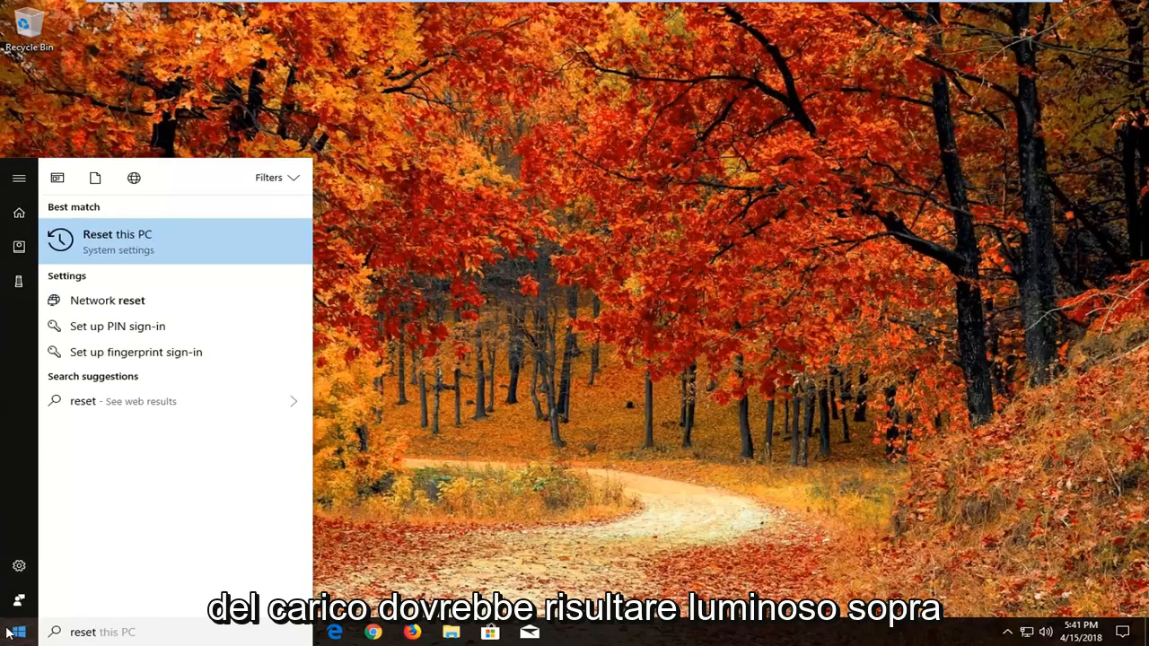
- Open Reset this PC from the search results and start the reset with Get started
click(155, 255)
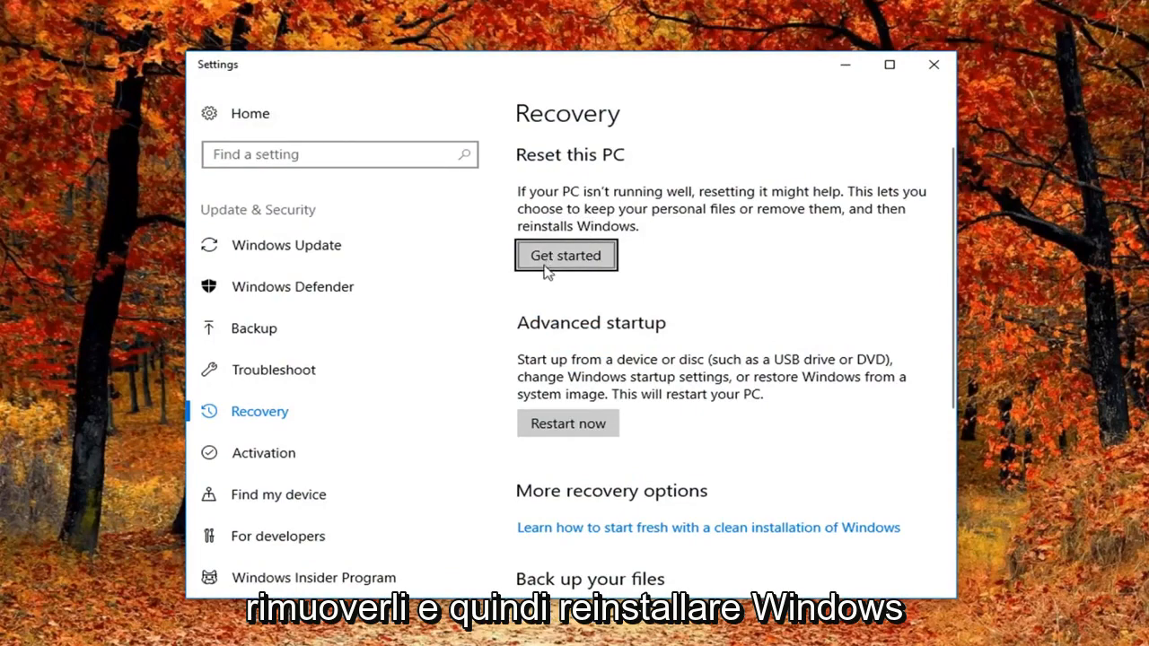
click(575, 262)
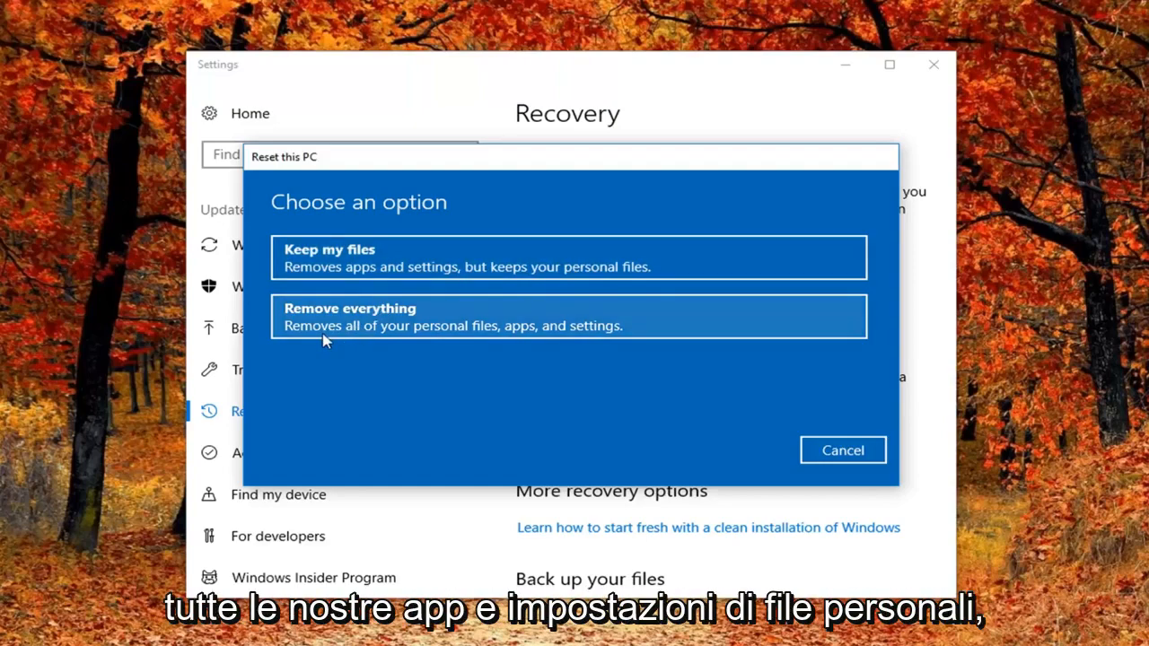
- Choose Remove everything, then Just remove my files without cleaning the drive
click(372, 329)
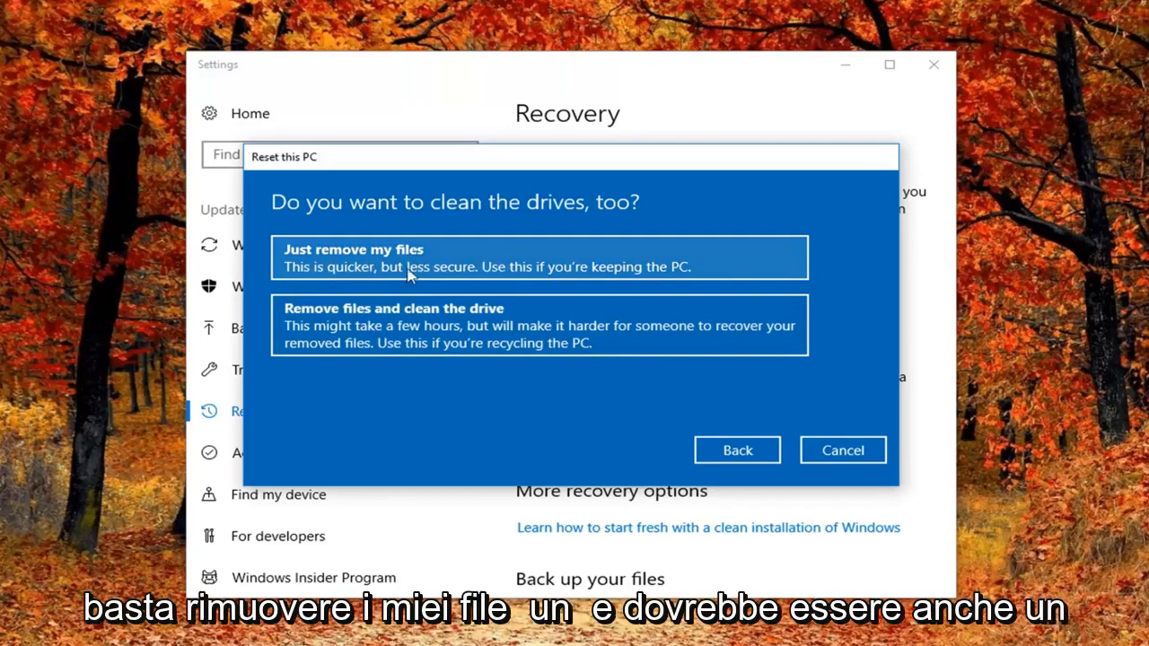
click(547, 260)
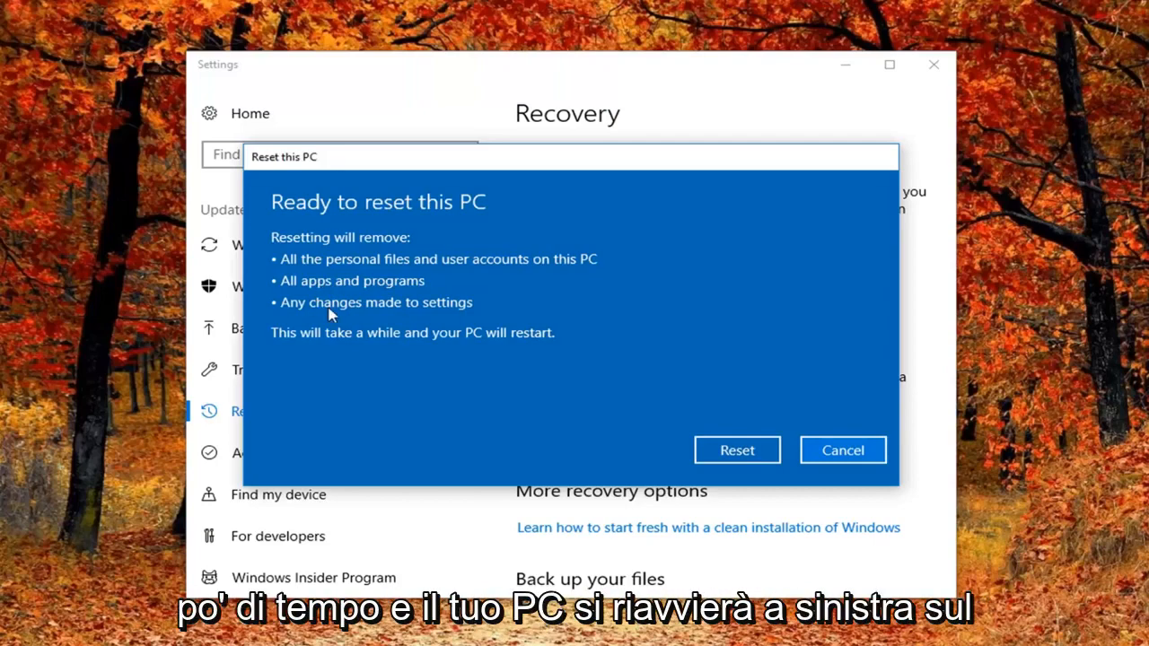
- Confirm the reset on the Ready to reset this PC screen
click(716, 456)
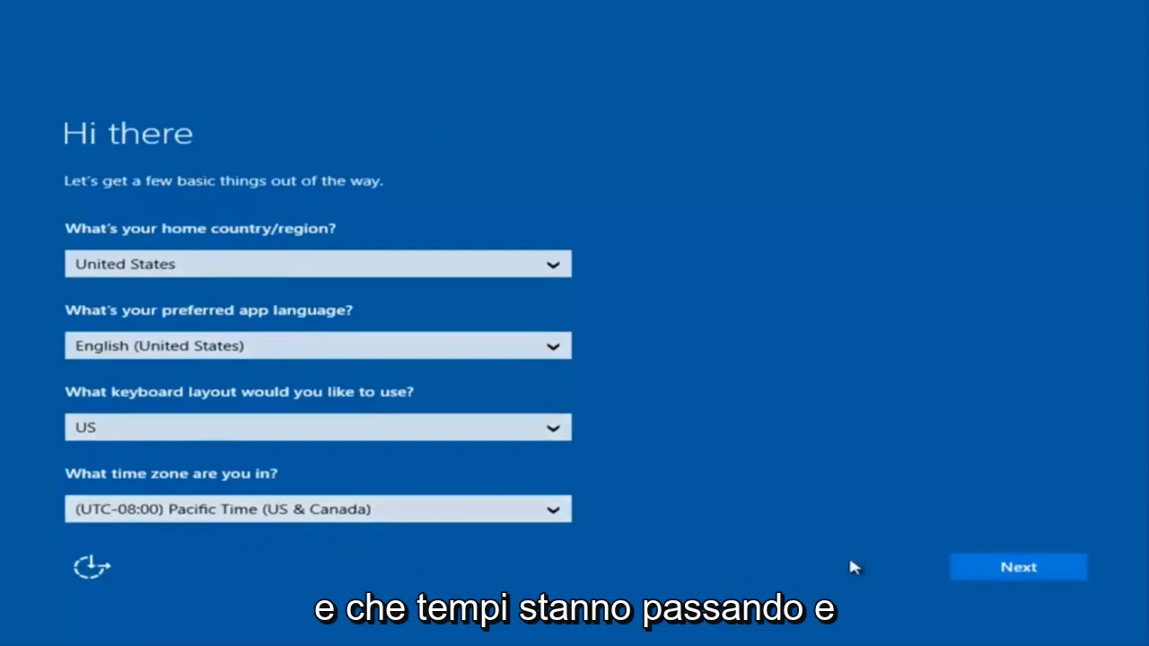
- Confirm the default country, language, keyboard and time zone, then accept the licence terms
click(1025, 575)
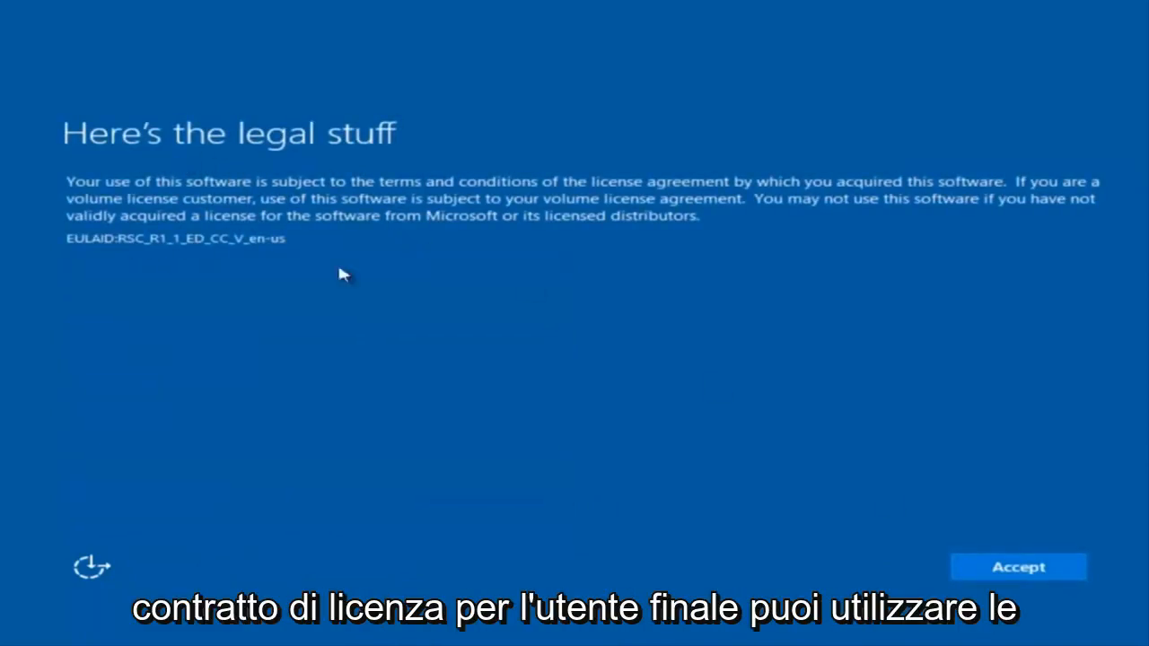
click(1040, 572)
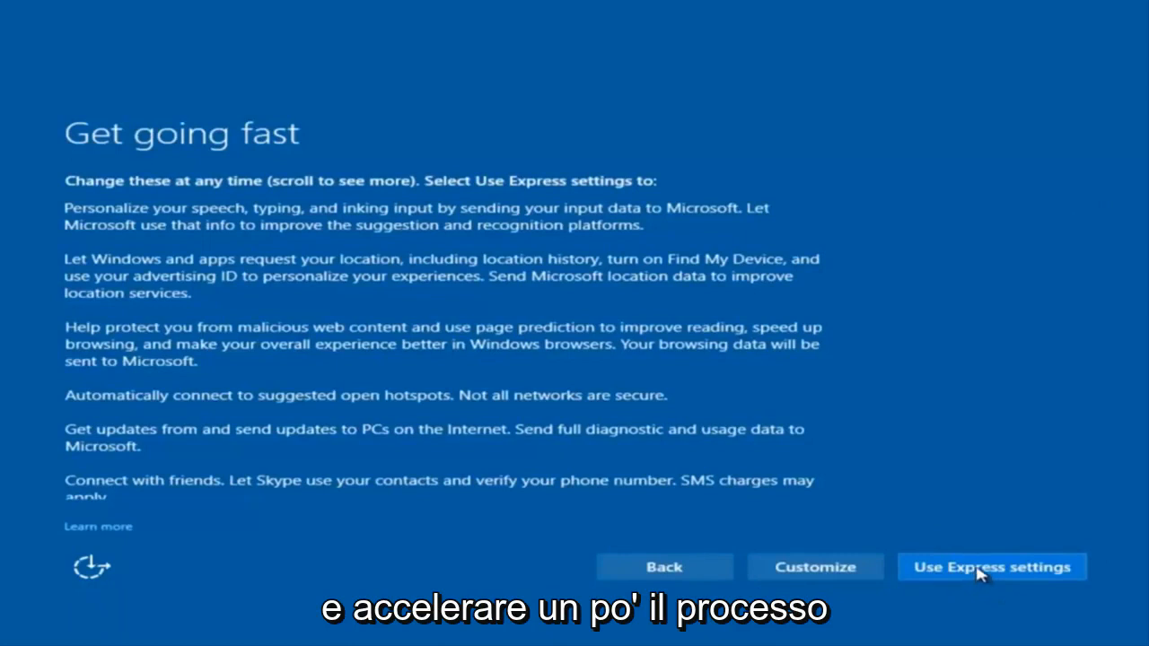
- Choose Customize settings and review the first page of privacy toggles
click(819, 569)
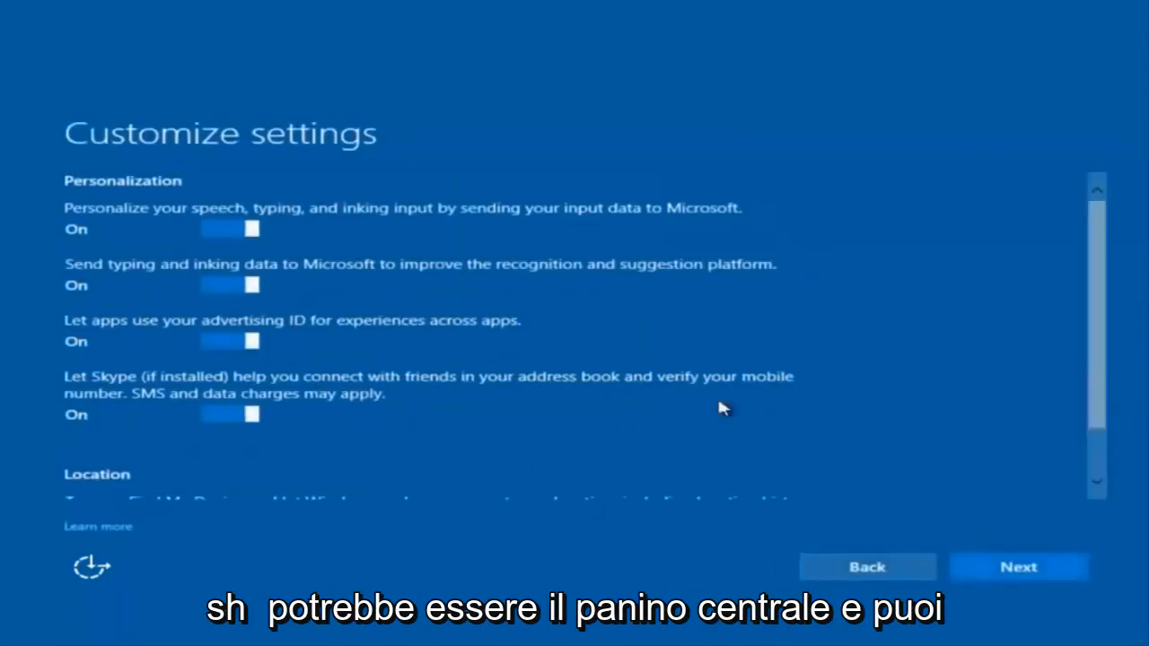
scroll(332, 280, down, 2)
scroll(334, 305, up, 2)
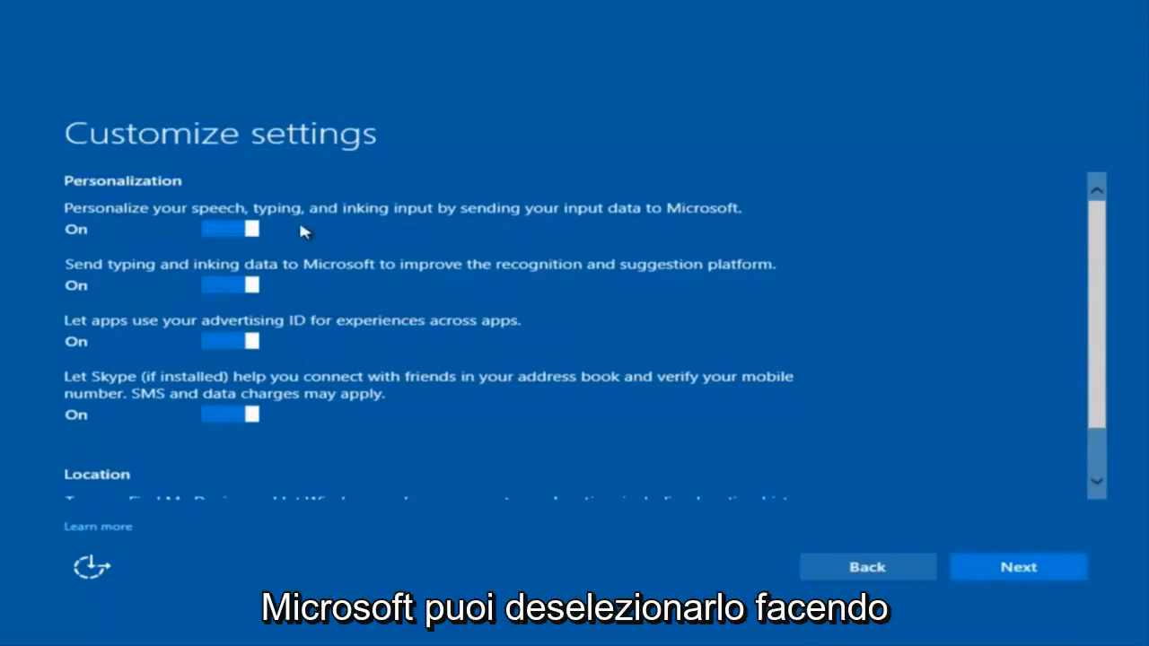
click(237, 232)
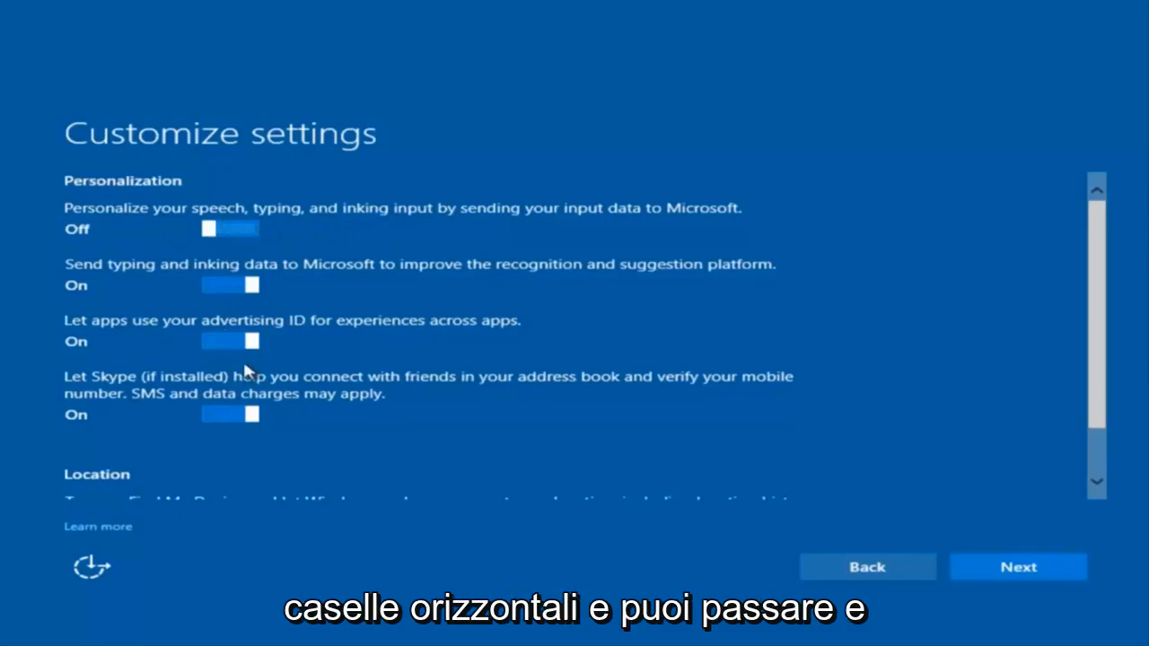
scroll(238, 360, down, 2)
scroll(234, 377, up, 1)
scroll(263, 421, up, 1)
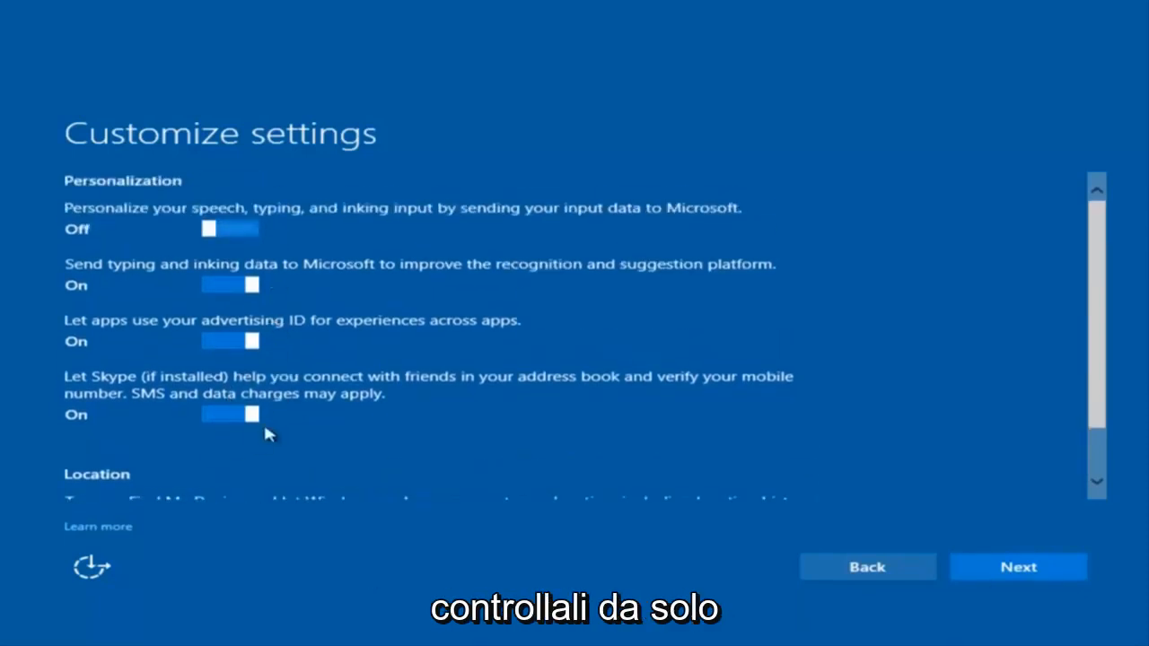
scroll(260, 369, down, 1)
scroll(269, 297, up, 1)
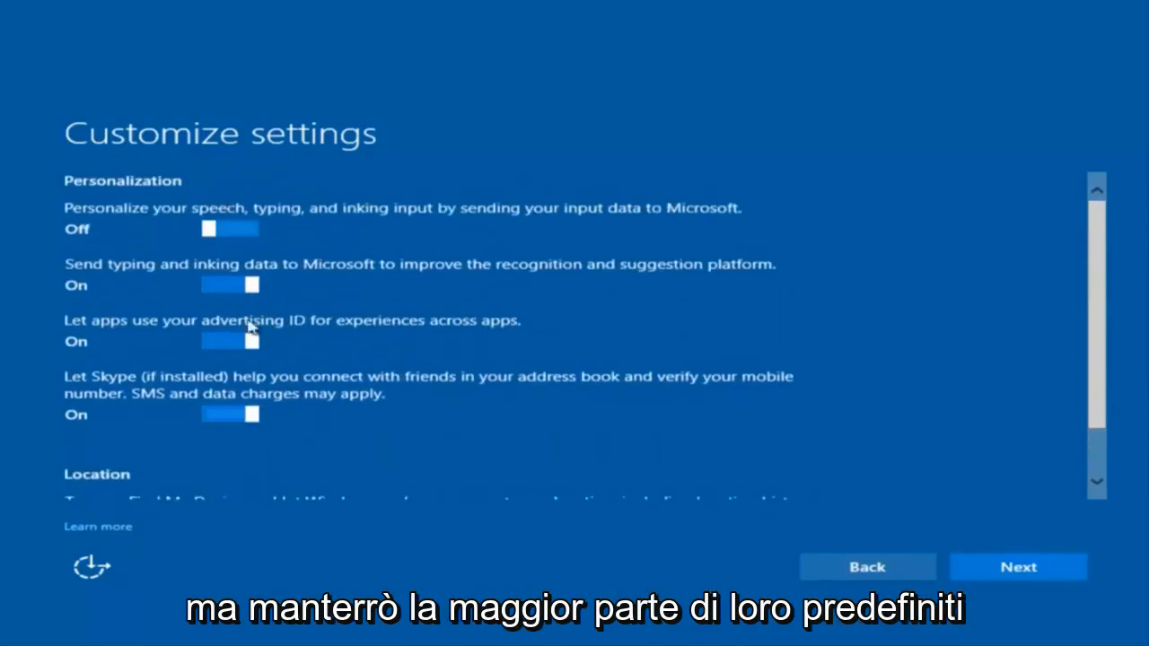
- Accept the personalization/location, connectivity/error reporting, and browser/protection/update pages
click(1004, 575)
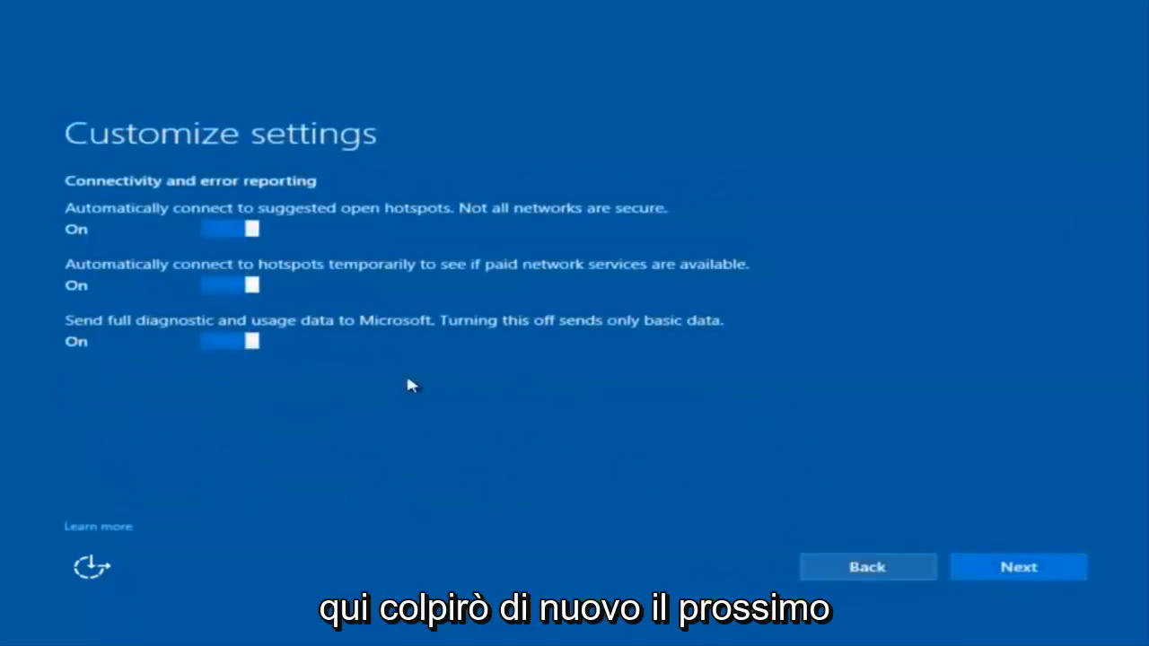
click(1020, 577)
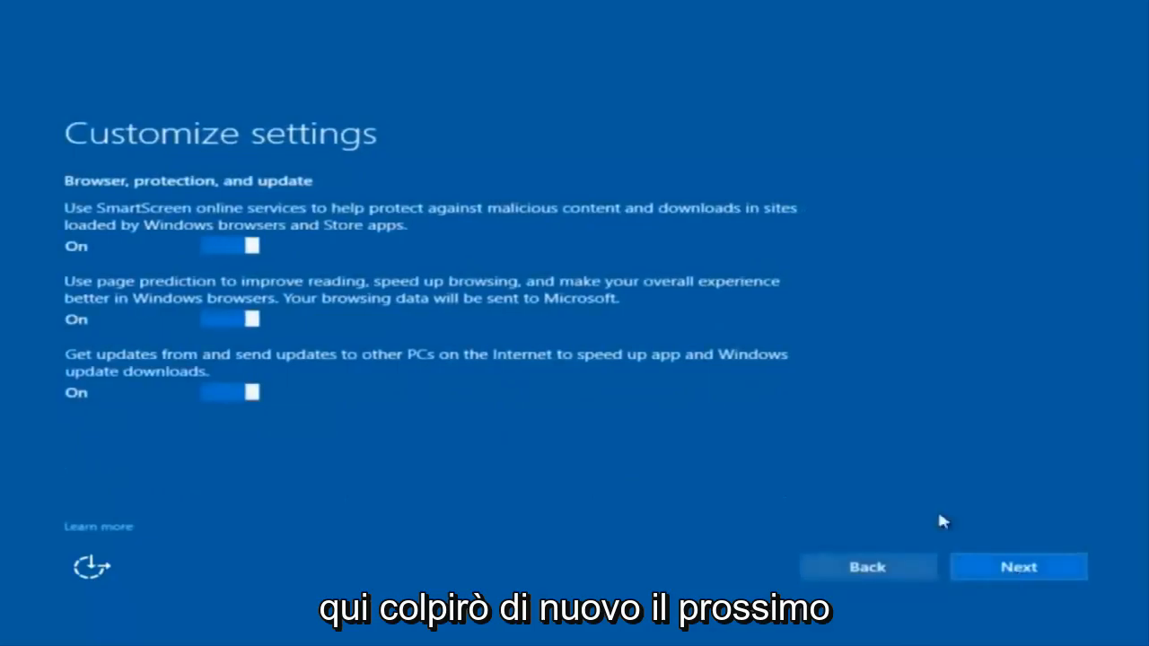
click(954, 576)
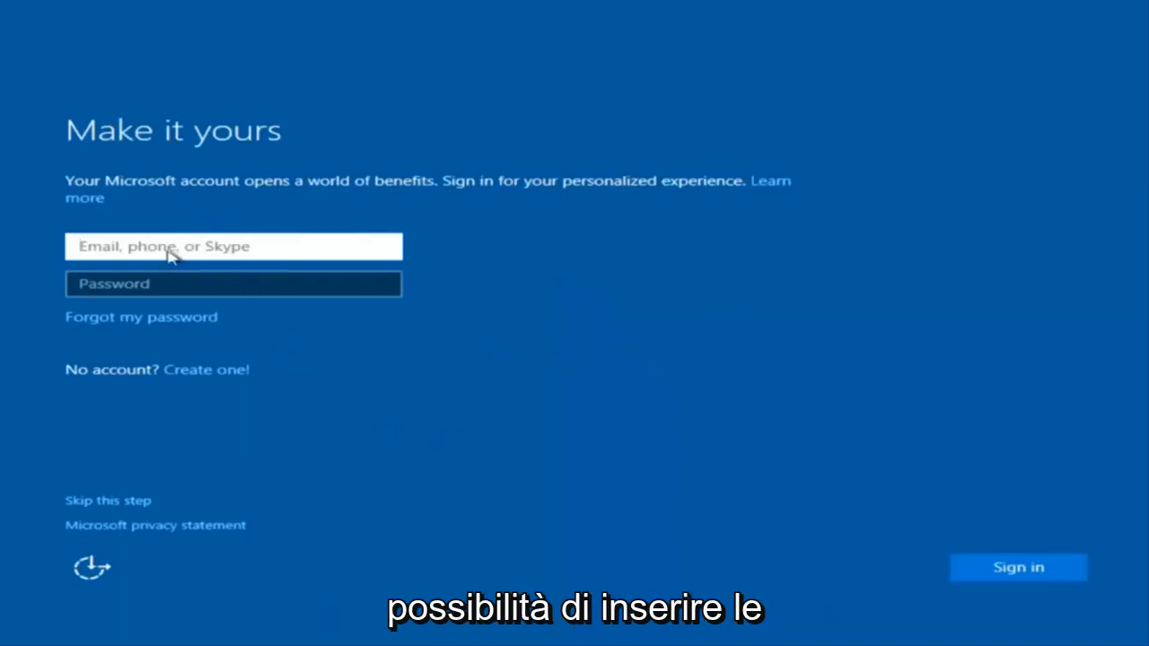
click(262, 222)
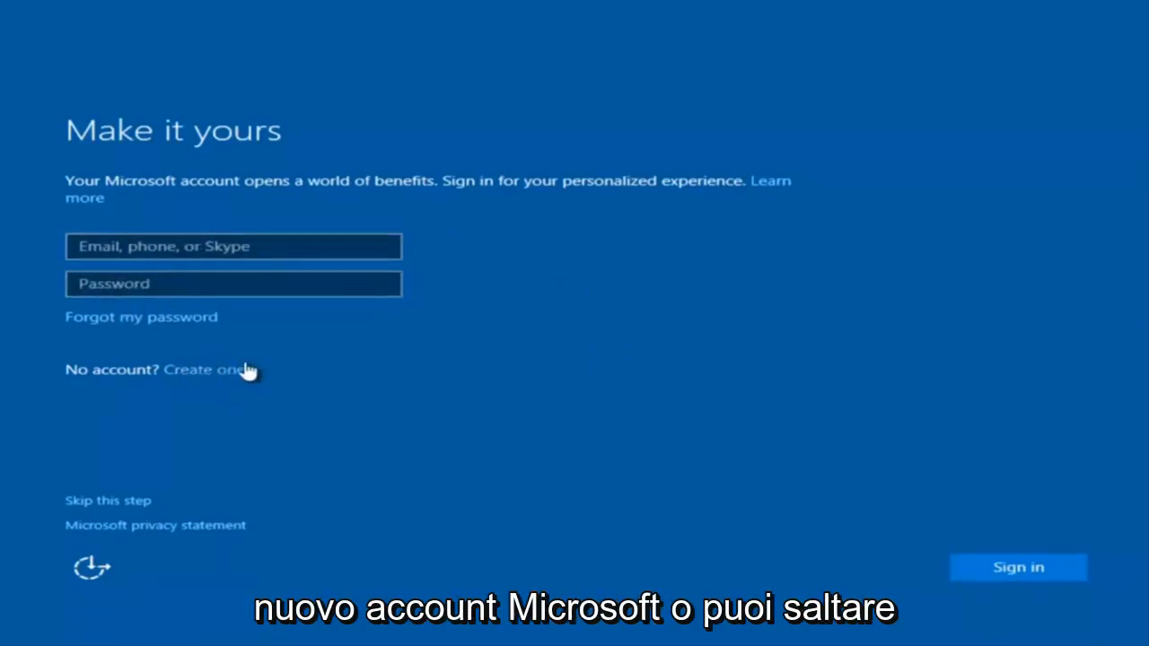
- Skip Microsoft sign-in and enter the local user name 'example'
click(113, 502)
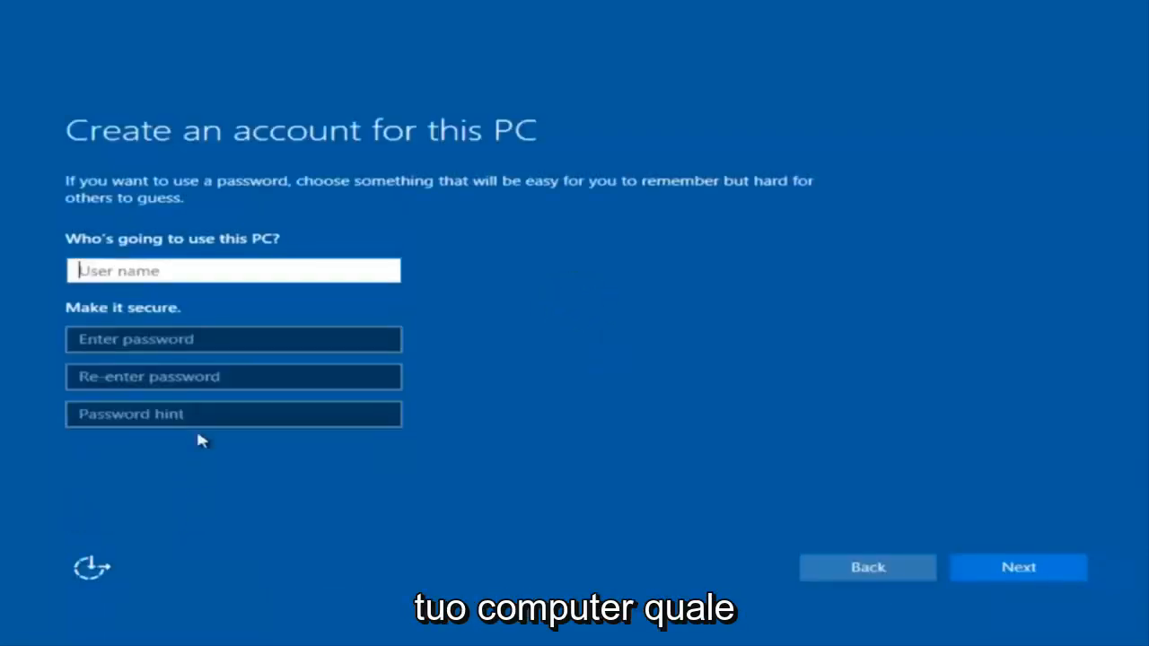
text(exam)
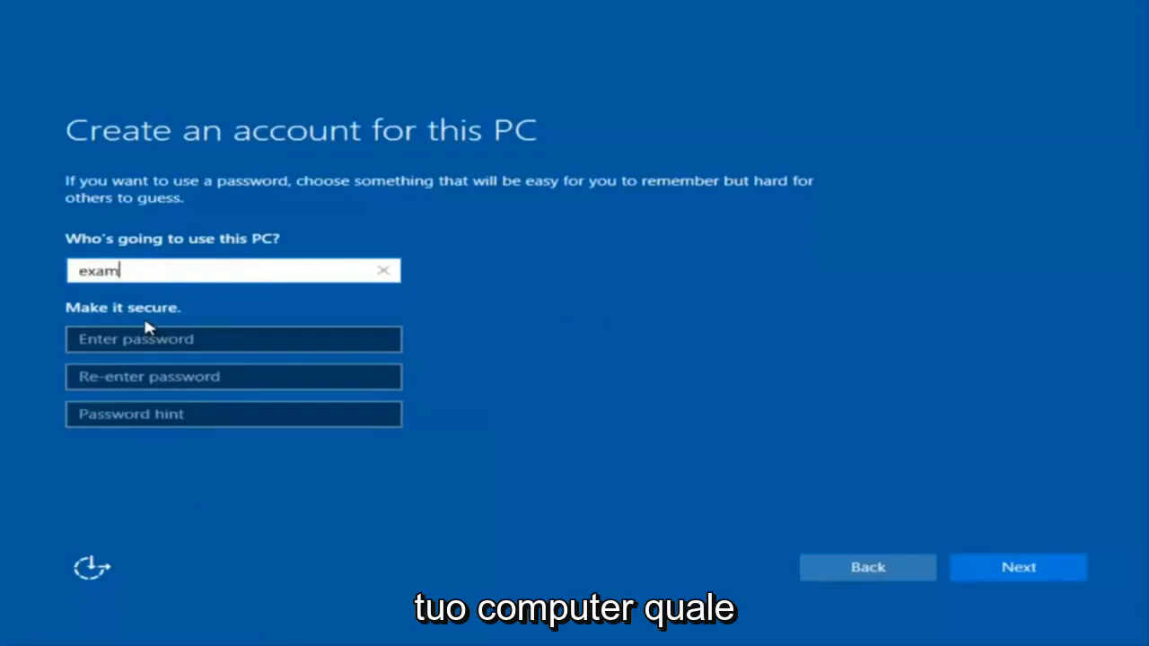
text(pl)
key(BackSpace)
key(BackSpace)
text(pl)
key(BackSpace)
key(BackSpace)
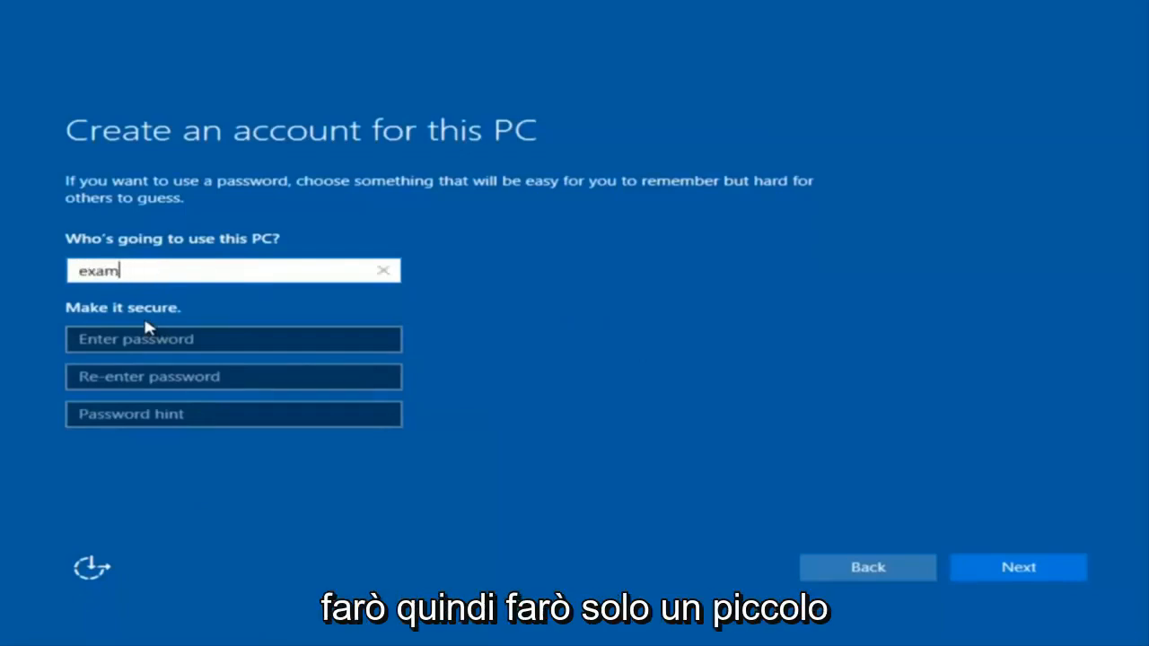
text(ple)
- Enter and confirm the account password, add a hint, create the account, and decline Cortana
click(144, 341)
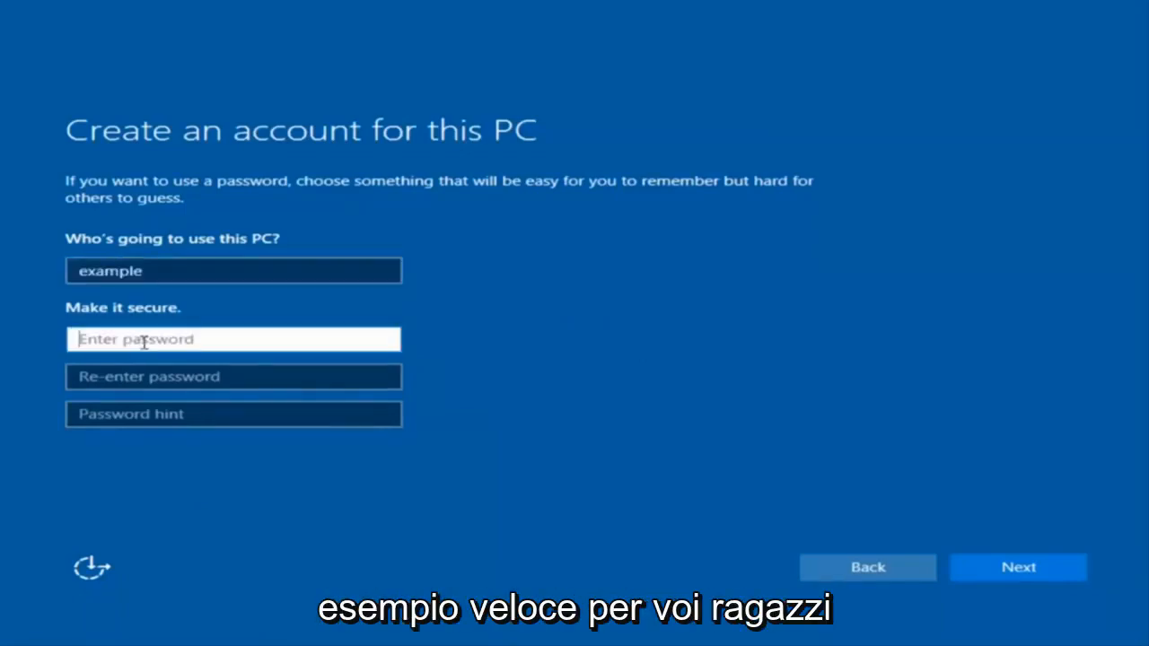
text(*********)
click(223, 377)
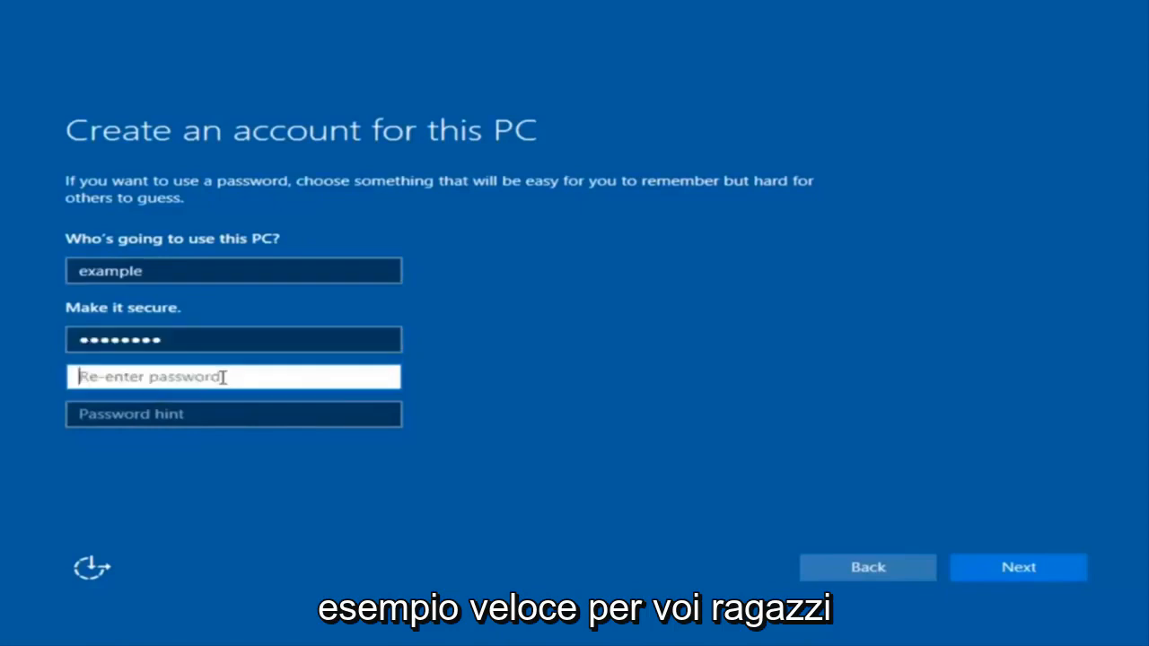
text(*********)
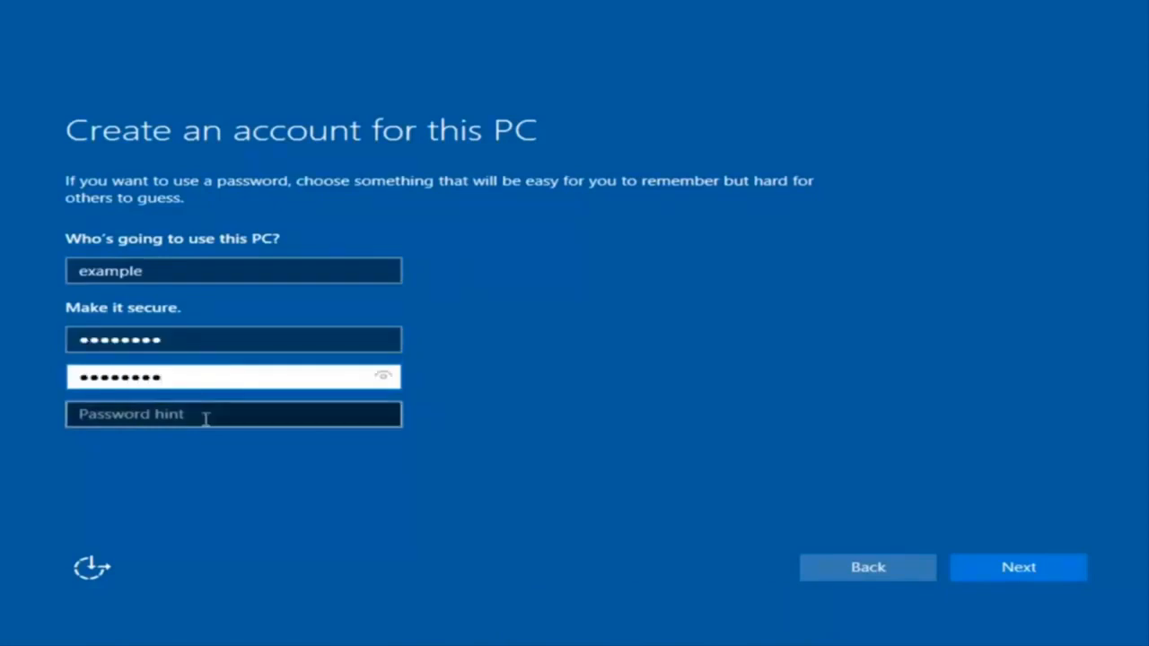
click(206, 420)
text(pass)
click(1038, 578)
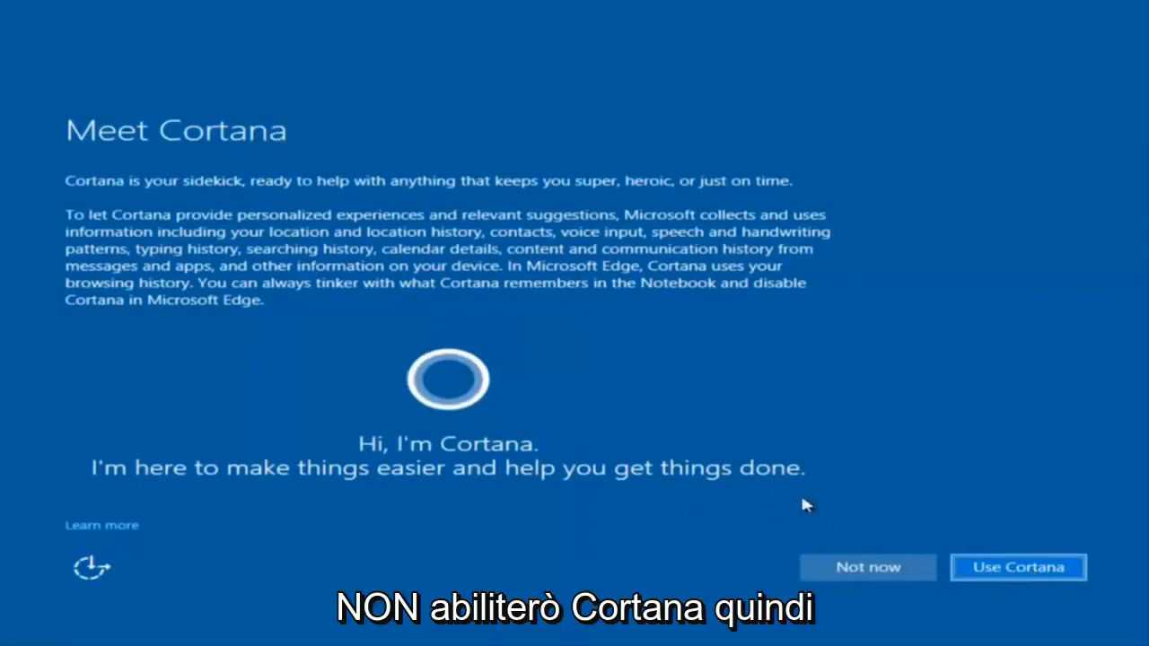
click(849, 567)
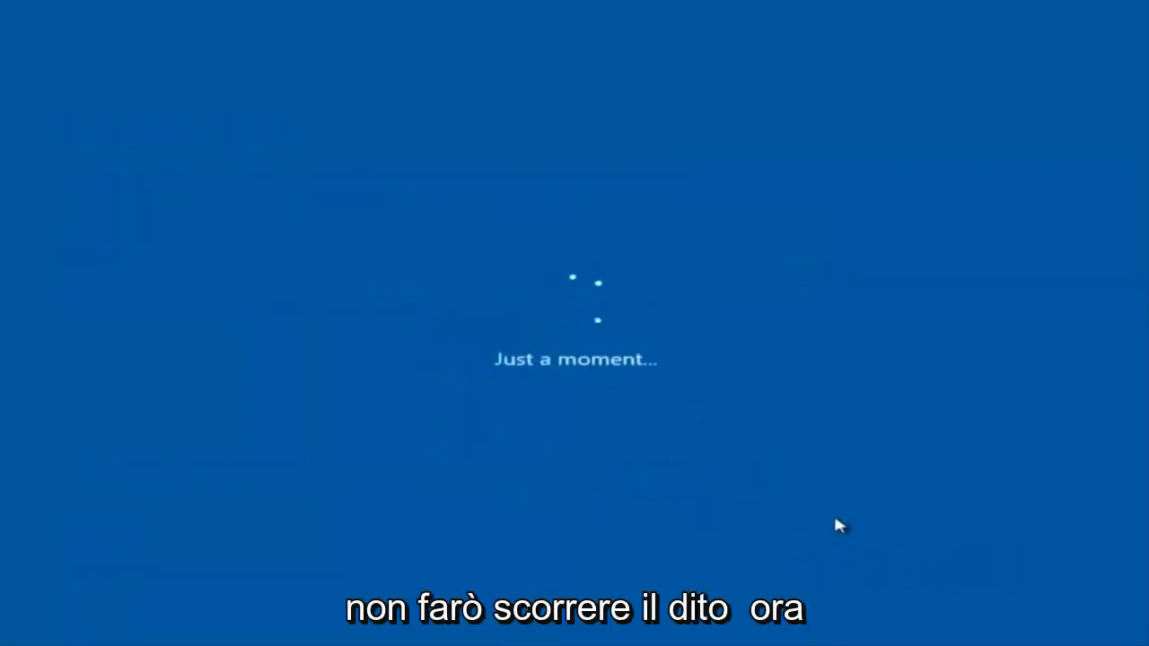